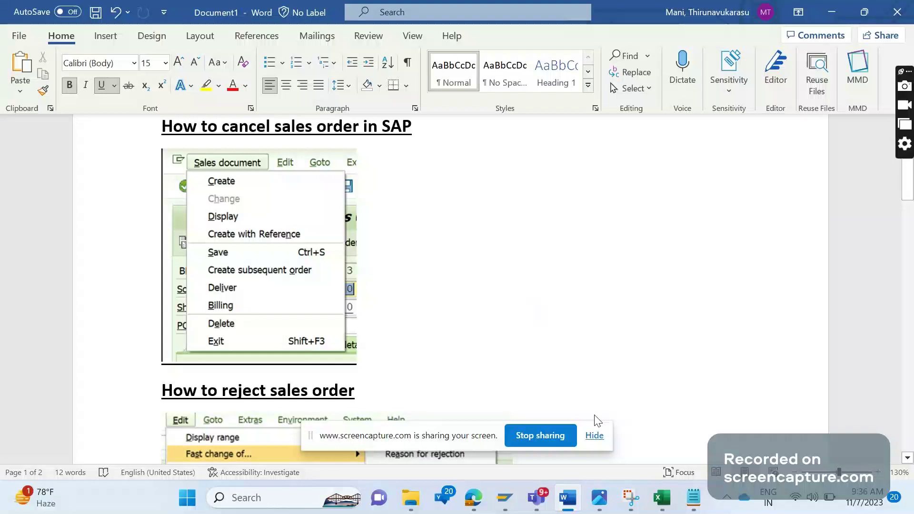
# Dismiss the screen-sharing notification and the Word context menu.
pyautogui.click(595, 436)
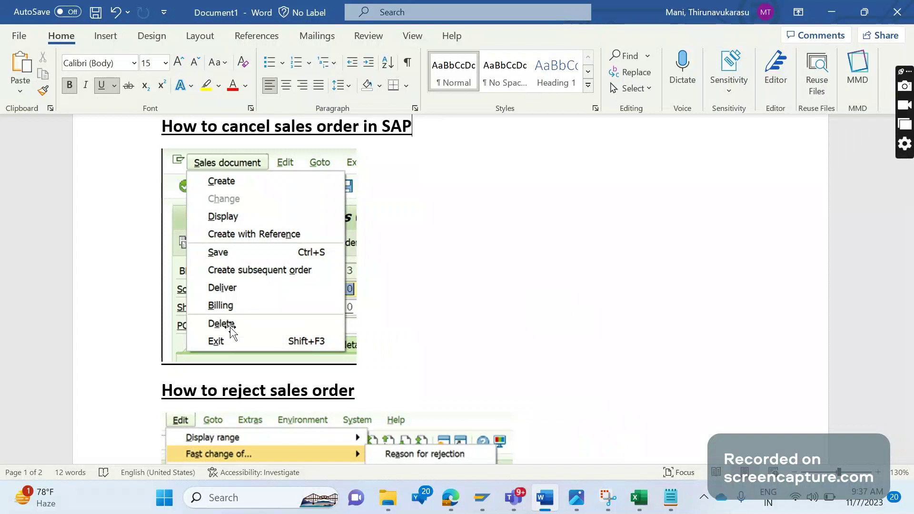
pyautogui.rightClick(462, 318)
pyautogui.click(794, 417)
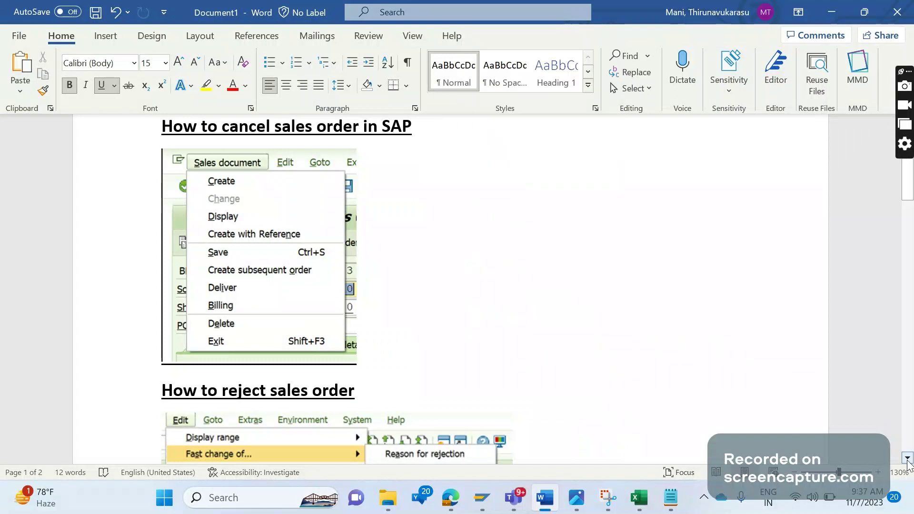
# Scroll down to the 'How to reject sales order' section with its Fast change of menu screenshot.
pyautogui.click(907, 459)
pyautogui.click(908, 459)
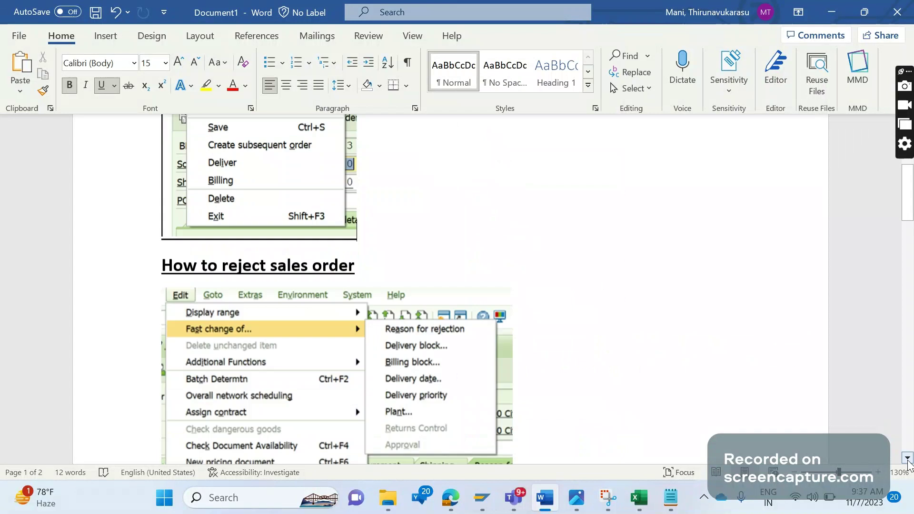
pyautogui.click(907, 459)
pyautogui.click(907, 458)
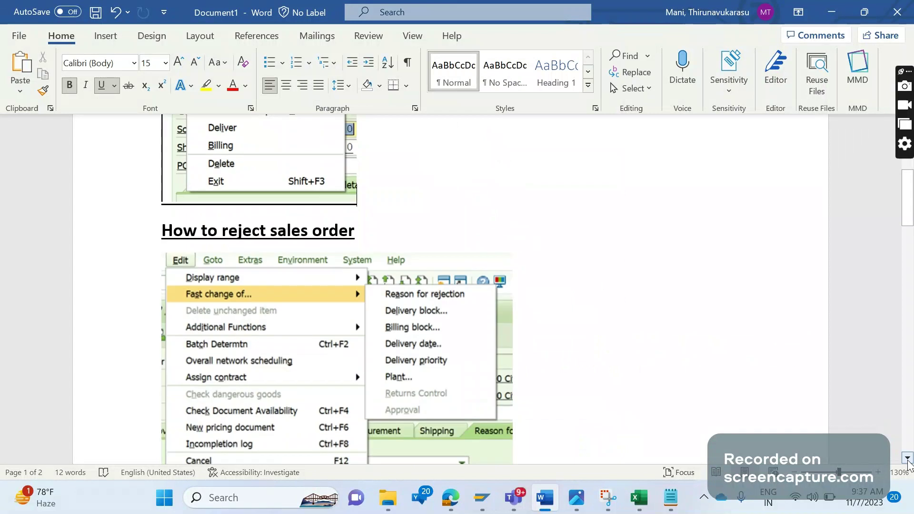
pyautogui.click(907, 459)
pyautogui.click(907, 458)
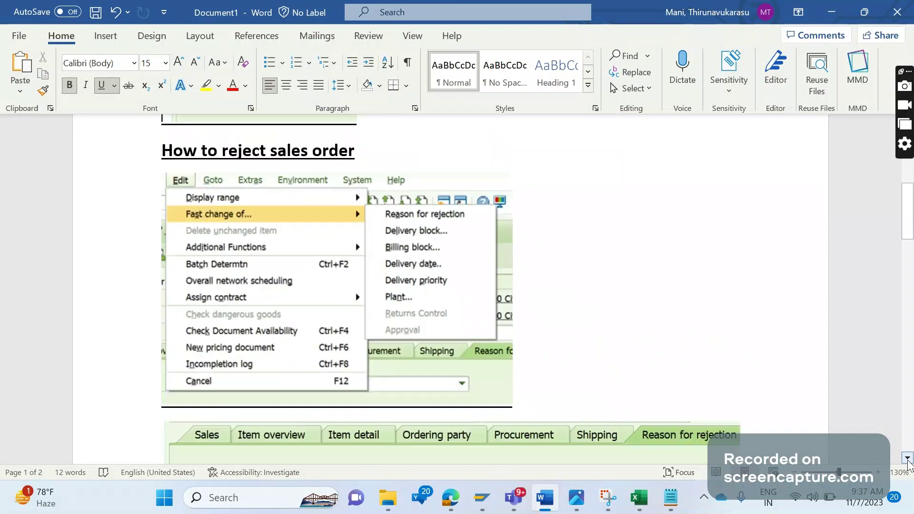
pyautogui.click(907, 459)
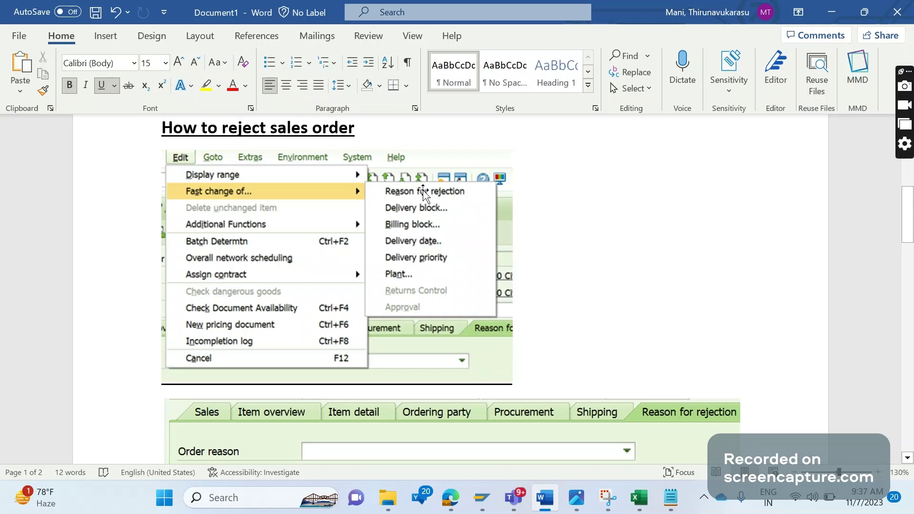
# Scroll to the All items screenshot showing item 10, material 107207, with Reason for rejection highlighted.
pyautogui.click(907, 458)
pyautogui.click(907, 458)
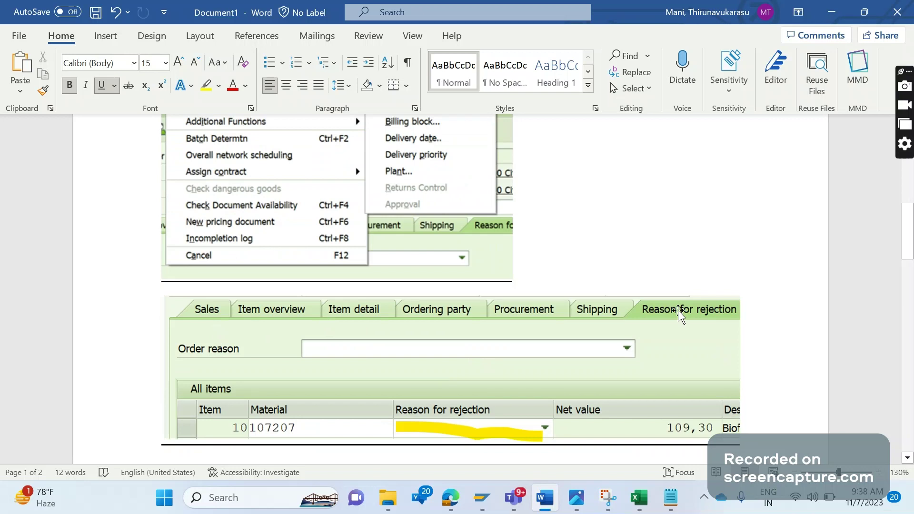
pyautogui.click(907, 458)
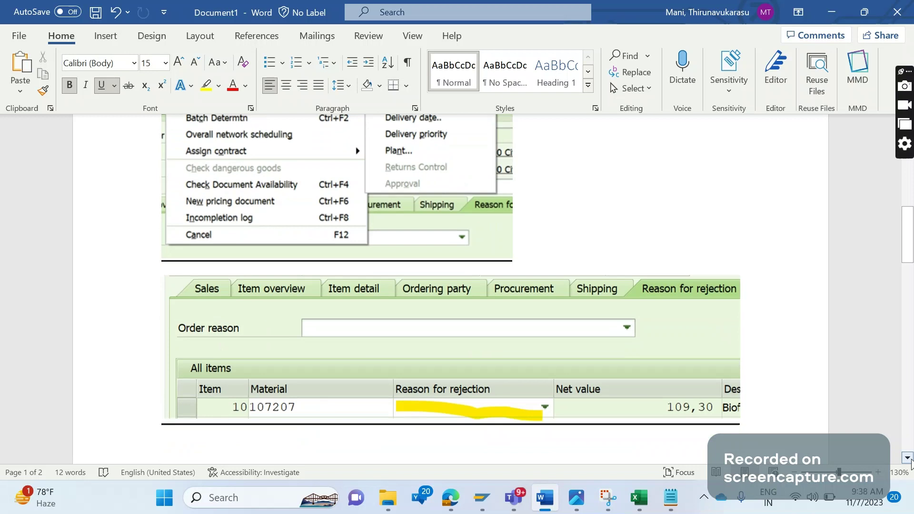
pyautogui.click(907, 458)
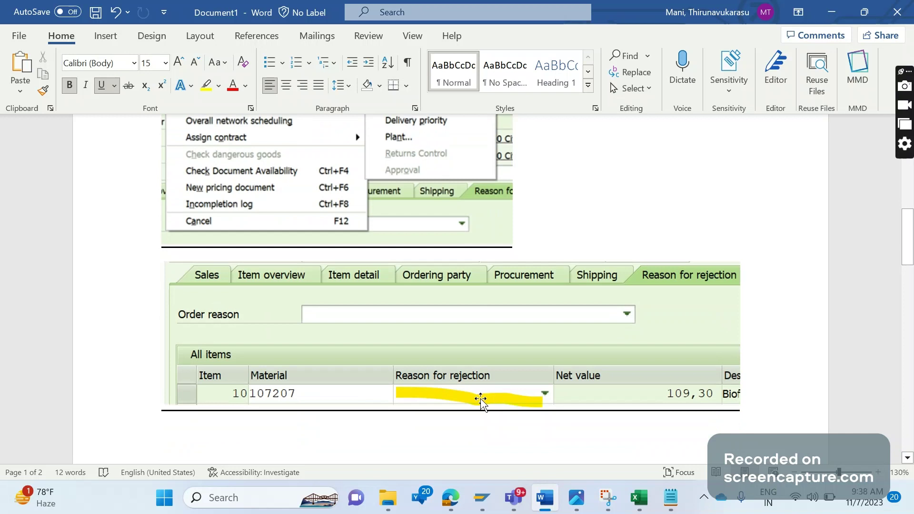
pyautogui.click(907, 459)
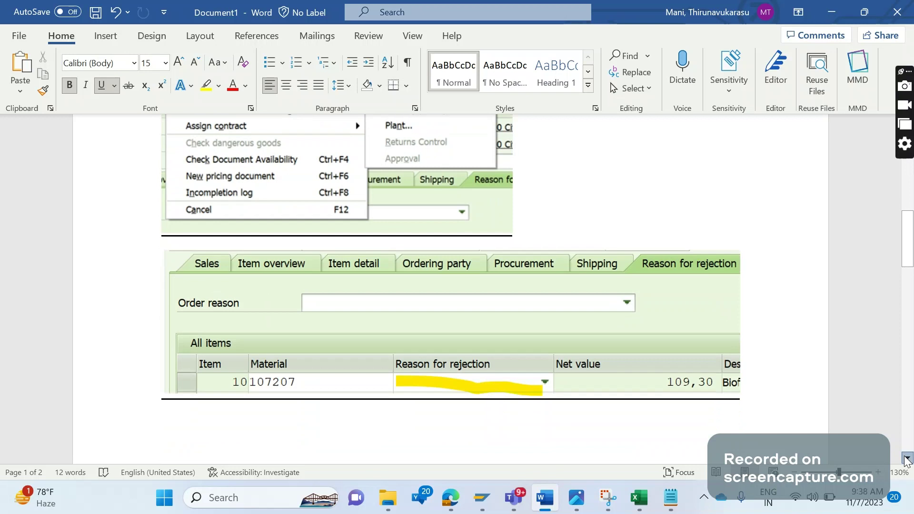
pyautogui.click(906, 458)
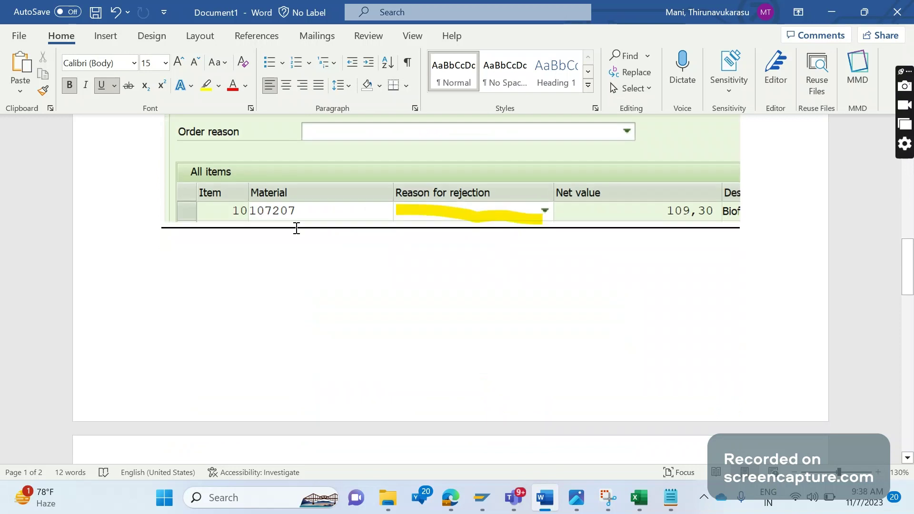
# Below the Sales A screenshot, add a new line with the heading 'MASS'.
pyautogui.click(906, 459)
pyautogui.click(907, 459)
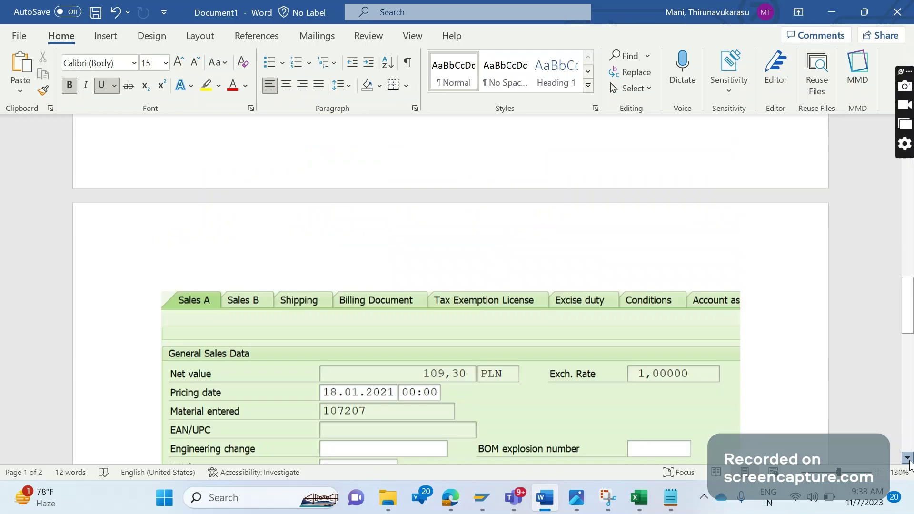
pyautogui.click(907, 459)
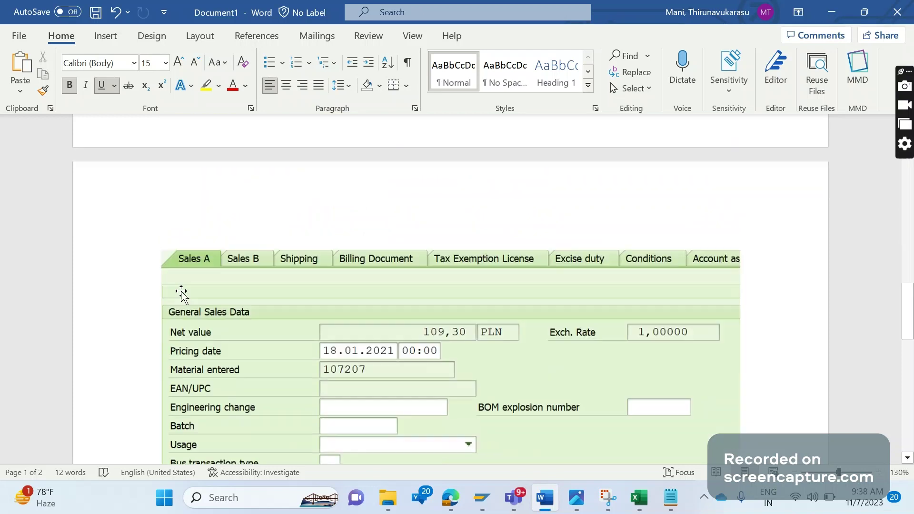
pyautogui.click(907, 458)
pyautogui.click(907, 460)
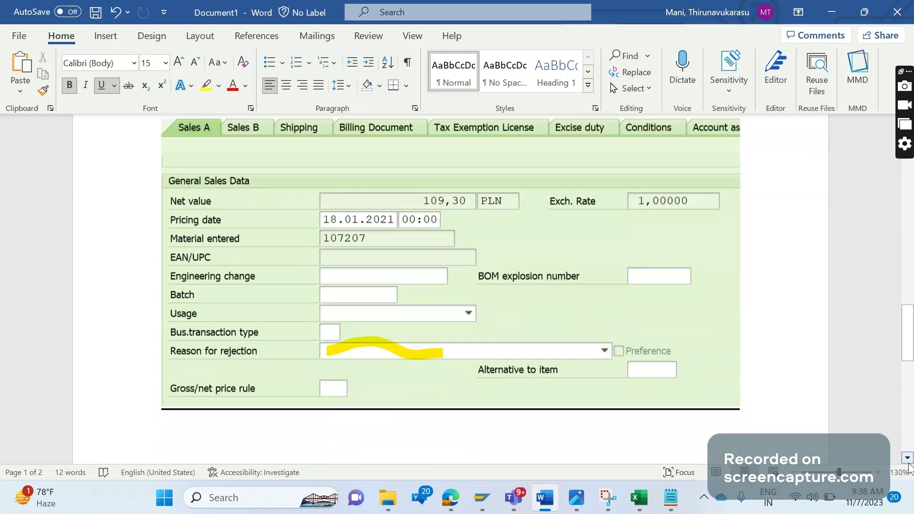
pyautogui.click(907, 458)
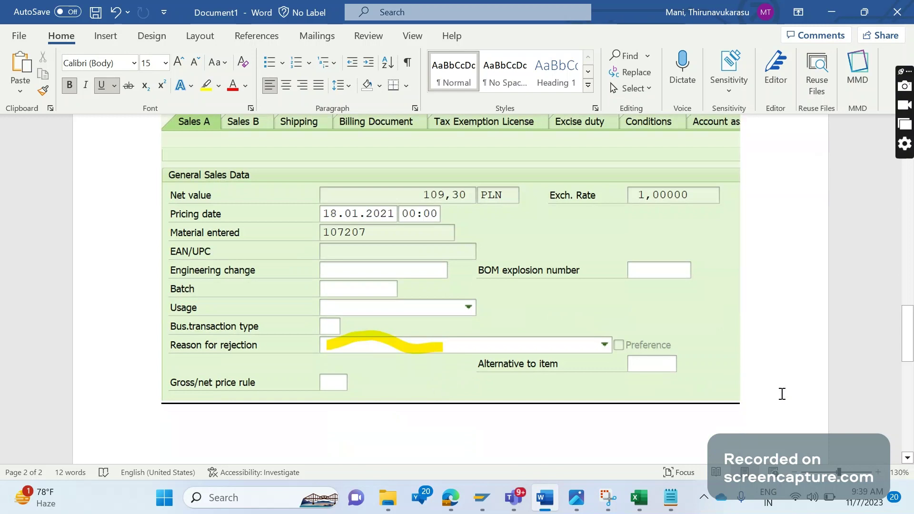
pyautogui.press('Return')
pyautogui.write('MASS')
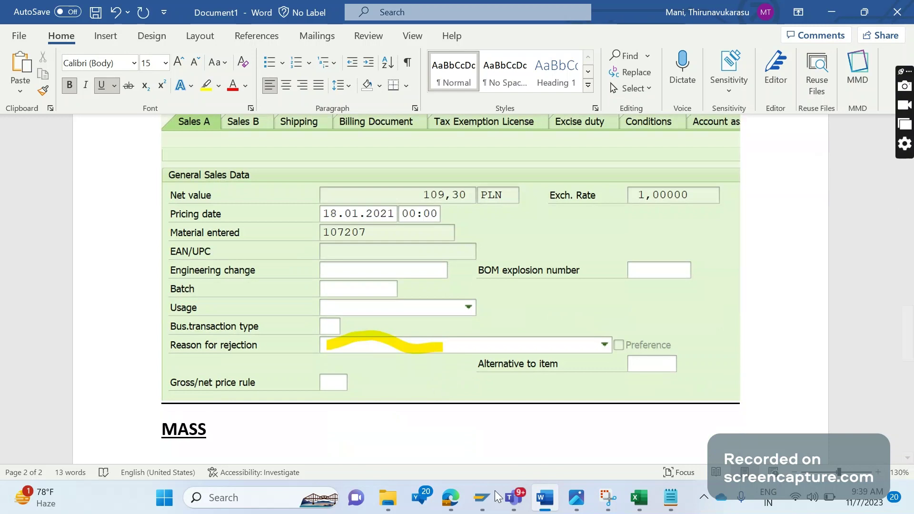
# Switch to the SAP window and start the mass maintenance transaction with /NMA.
pyautogui.click(482, 502)
pyautogui.click(525, 429)
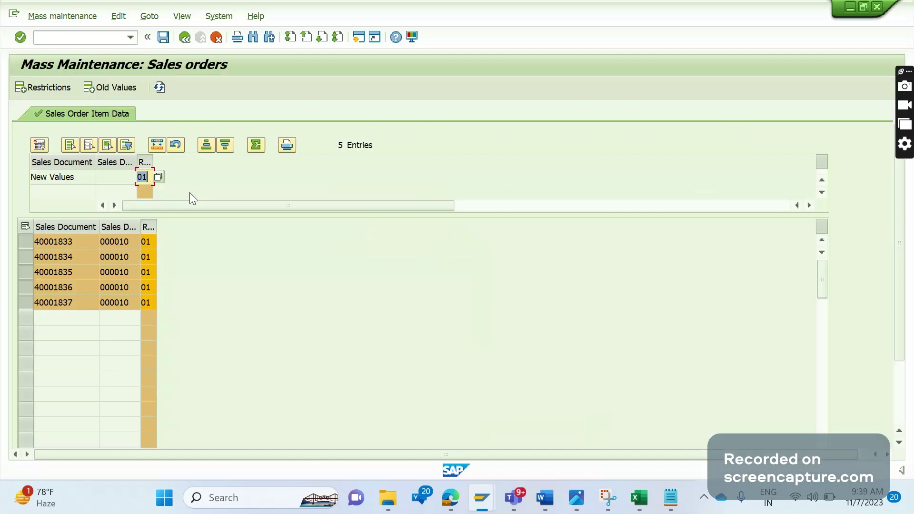
pyautogui.click(88, 40)
pyautogui.write('/NMASS')
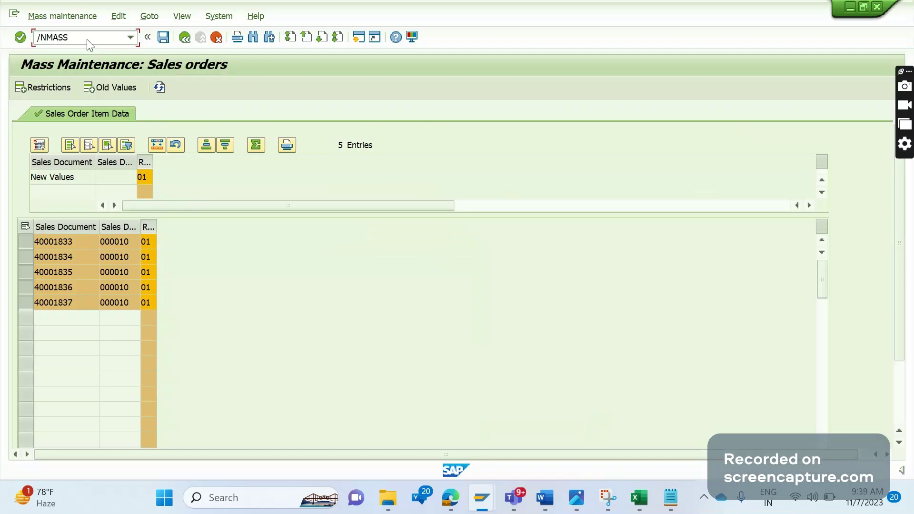
pyautogui.press('Return')
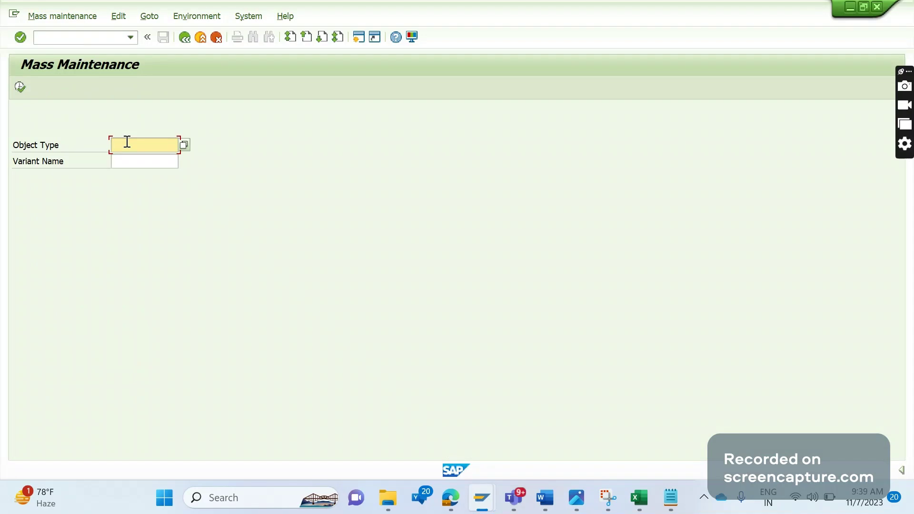
# Run mass maintenance for object type BUS2032 and confirm the table selection note.
pyautogui.write('BUS')
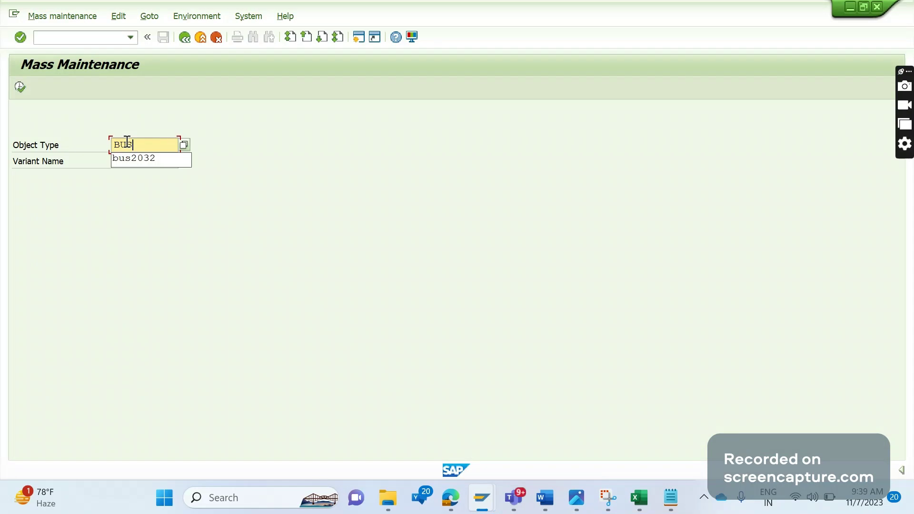
pyautogui.write('2032')
pyautogui.press('Escape')
pyautogui.click(20, 87)
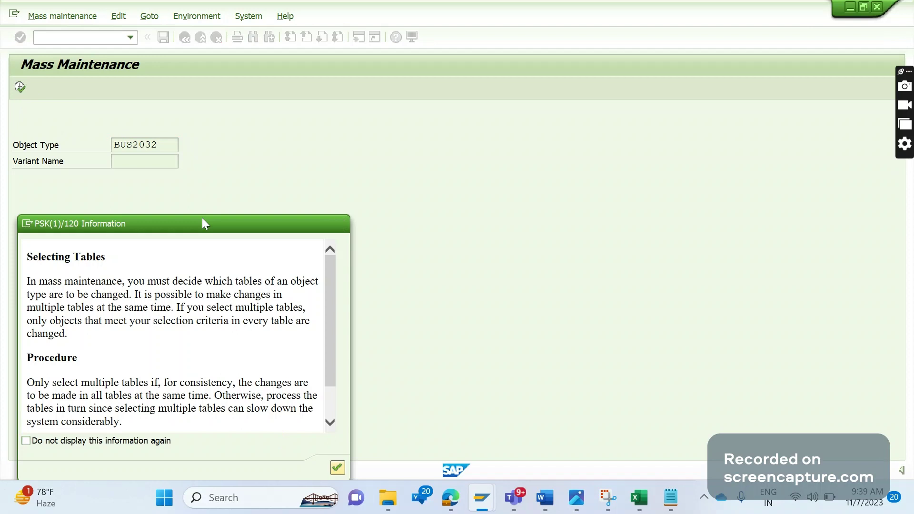
pyautogui.press('Return')
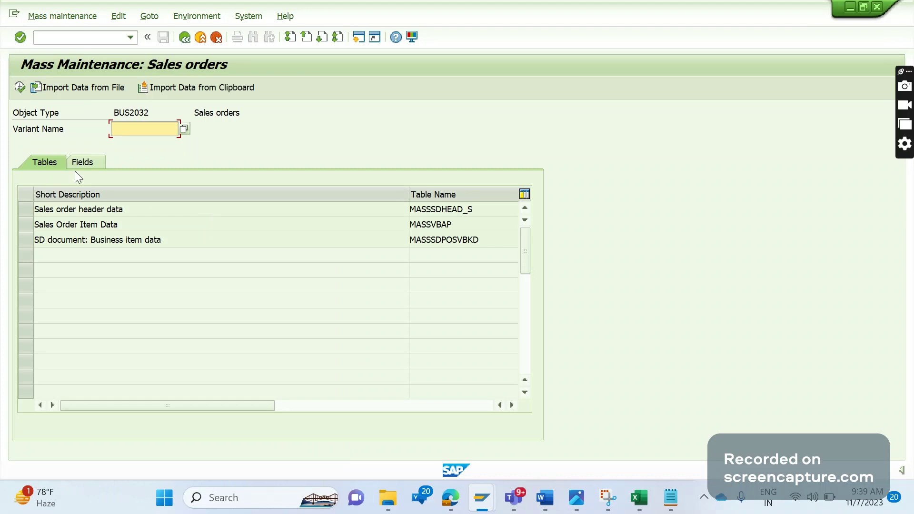
# Search the Fields tab list for the ABGRU field.
pyautogui.click(87, 166)
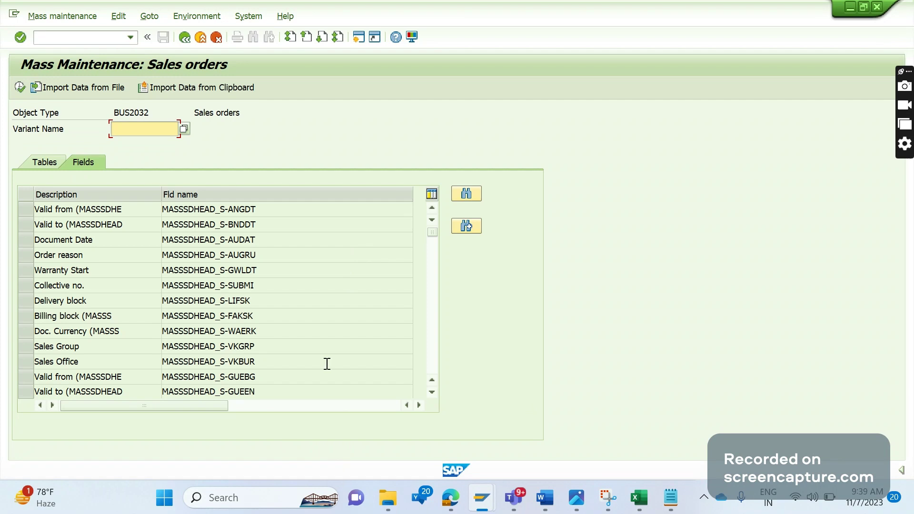
pyautogui.click(472, 194)
pyautogui.write('A')
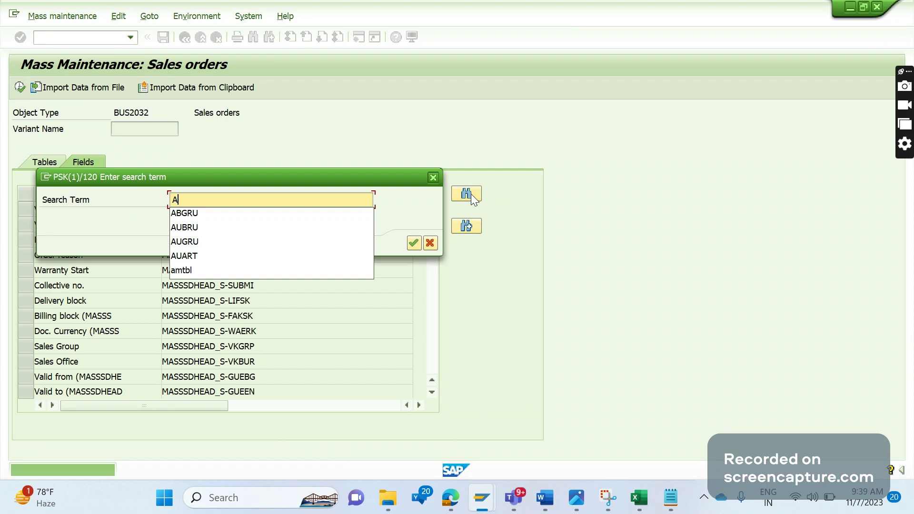
pyautogui.write('BGRU')
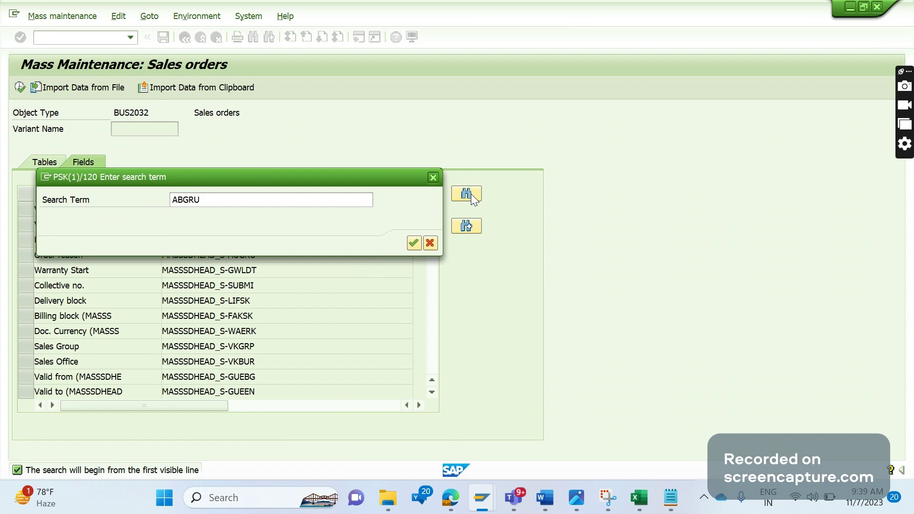
pyautogui.press('Return')
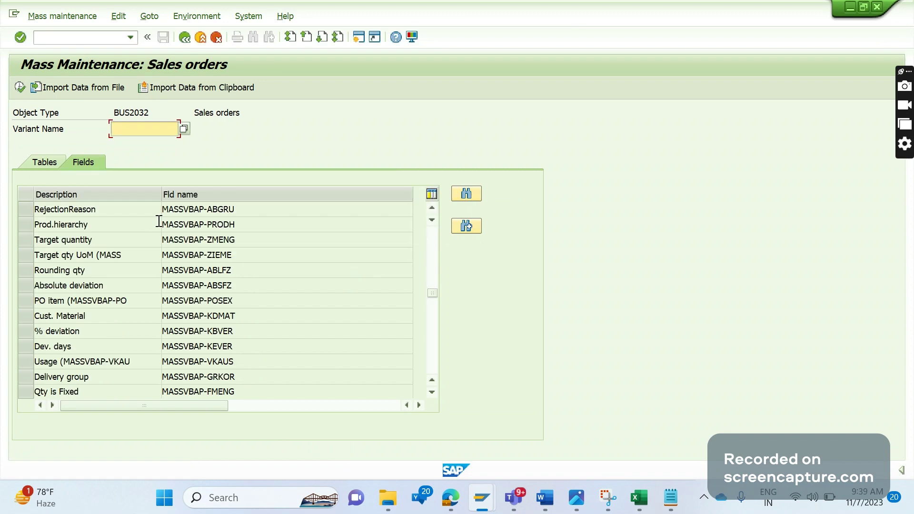
# Select the RejectionReason (MASSVBAP-ABGRU) field and proceed to the record selection.
pyautogui.doubleClick(240, 211)
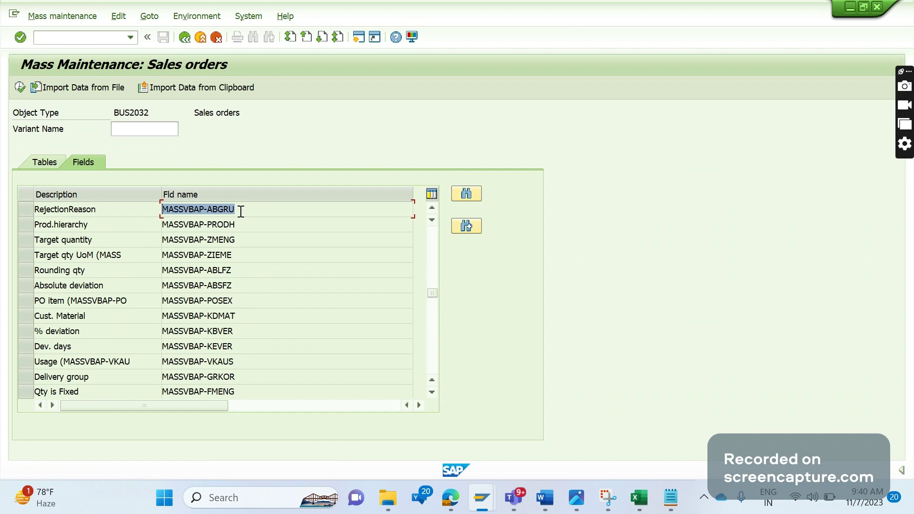
pyautogui.moveTo(241, 211); pyautogui.dragTo(193, 212)
pyautogui.click(26, 215)
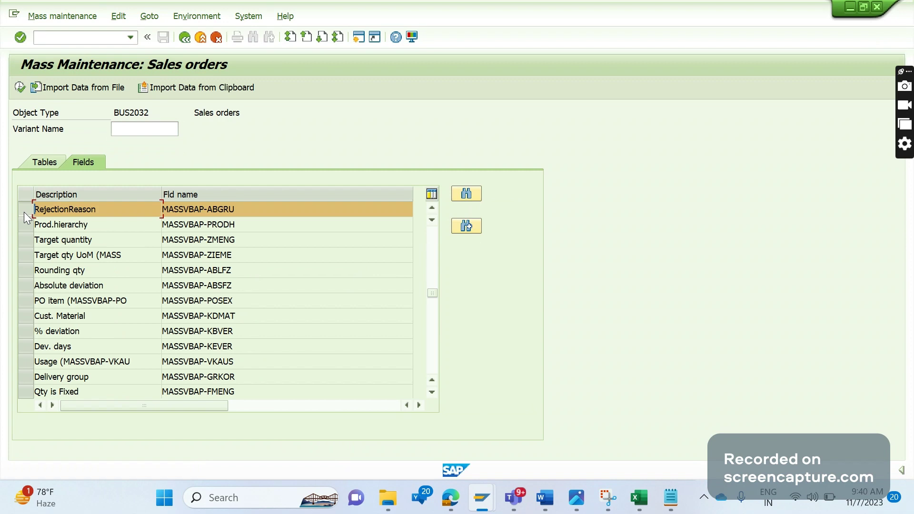
pyautogui.click(20, 88)
# Select sales documents 40001833 to 40001837 via multiple selection and load their item data.
pyautogui.press('Return')
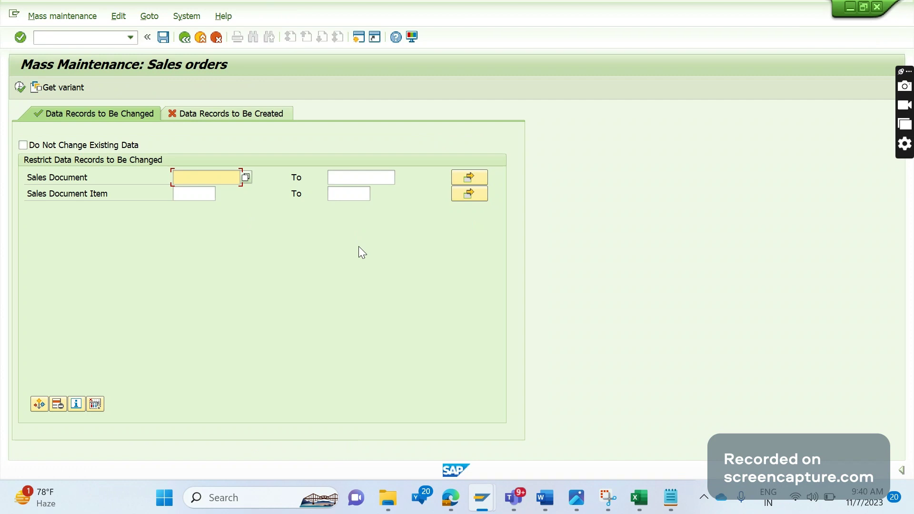
pyautogui.click(469, 180)
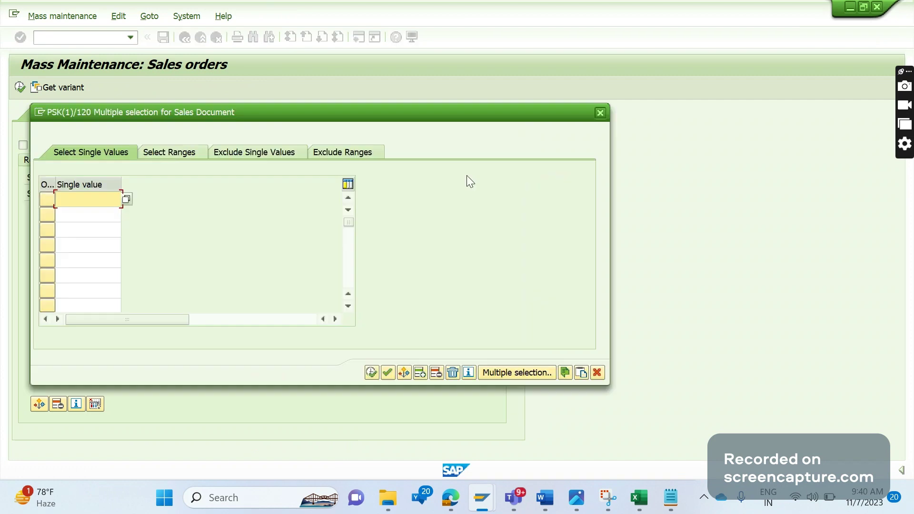
pyautogui.hotkey('shift', 'F12')
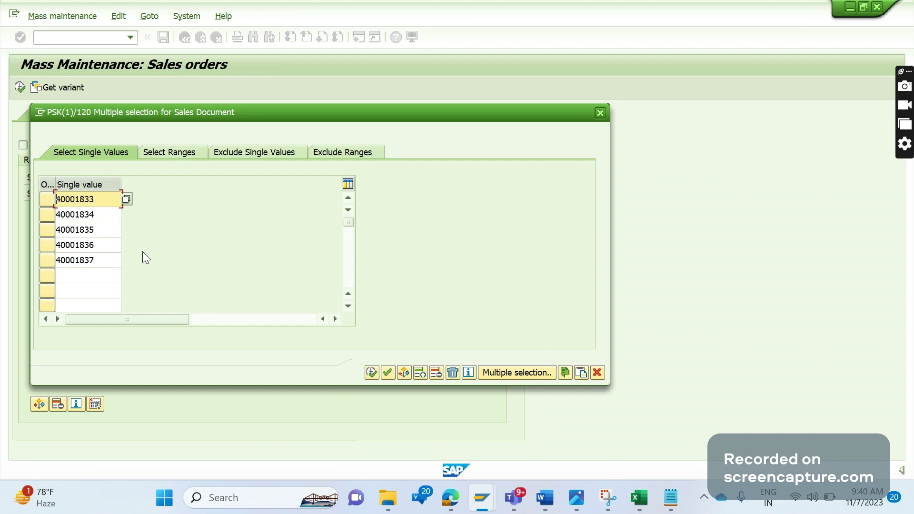
pyautogui.click(372, 372)
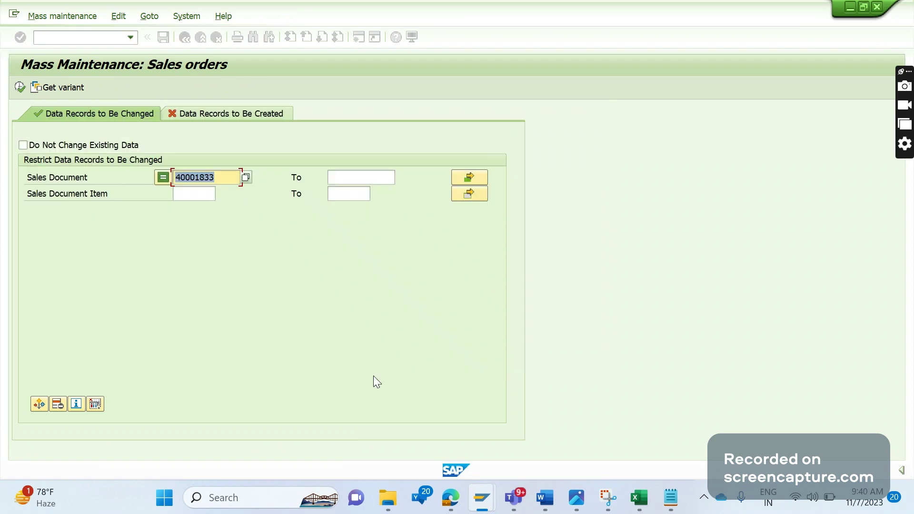
pyautogui.click(20, 87)
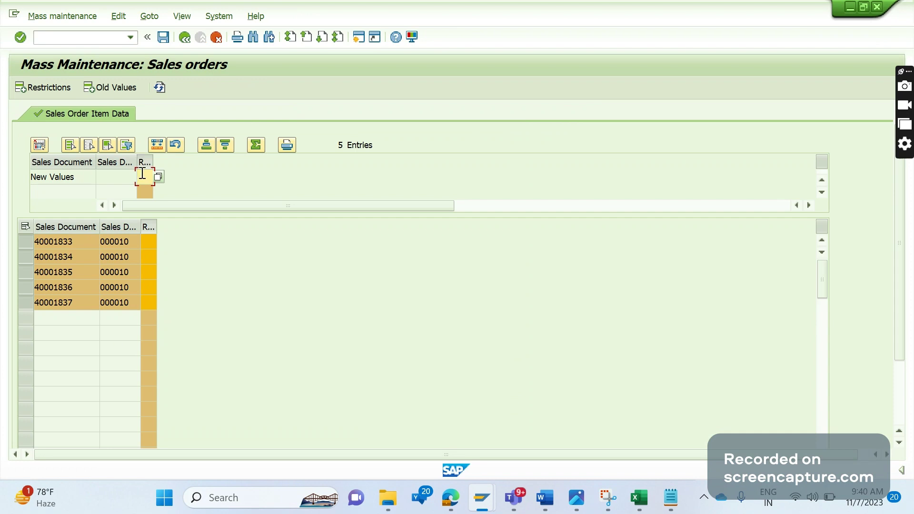
# Enter rejection reason 01 in the New Values row and apply it to all five items.
pyautogui.write('01')
pyautogui.doubleClick(142, 172)
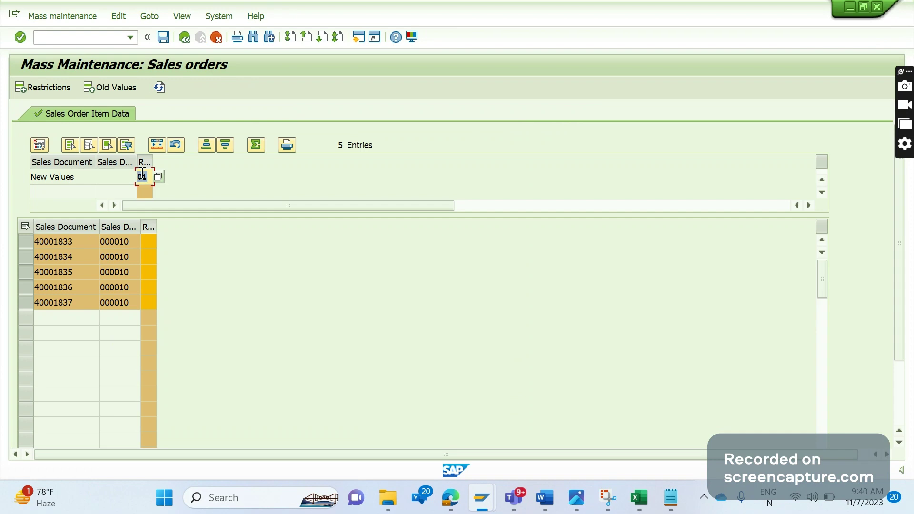
pyautogui.click(156, 145)
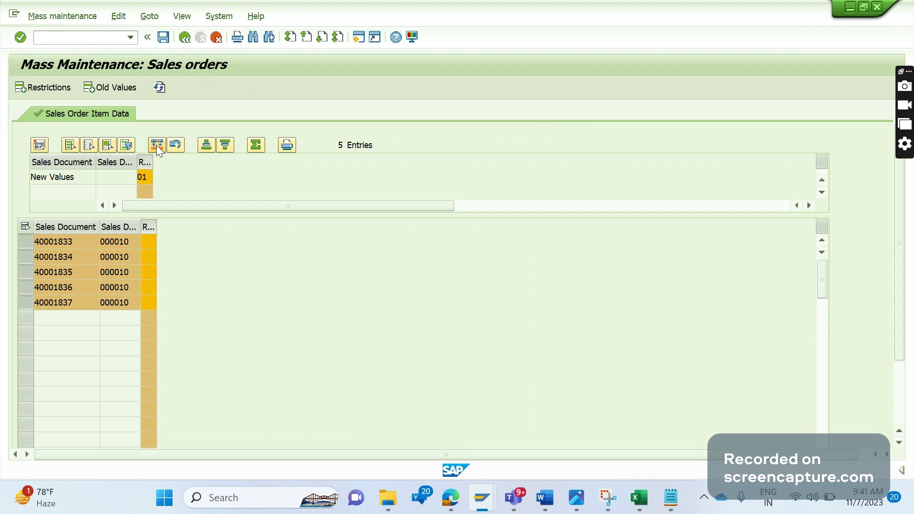